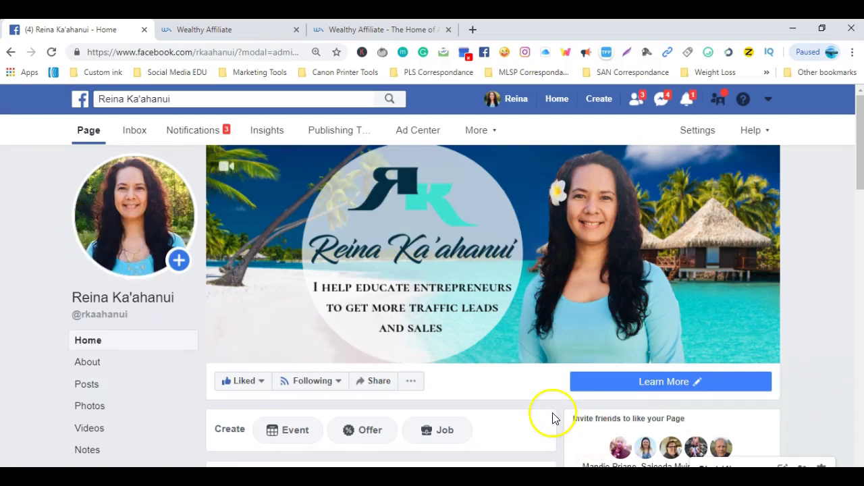
Go from the Page's '...' menu to Ads Manager, then on to Business Manager.
scroll(553, 412, "down", 1)
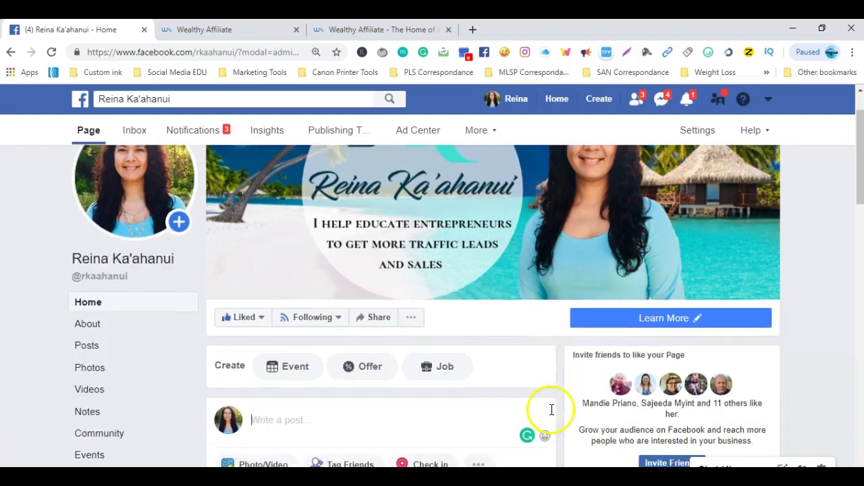
left_click(411, 318)
scroll(411, 324, "down", 1)
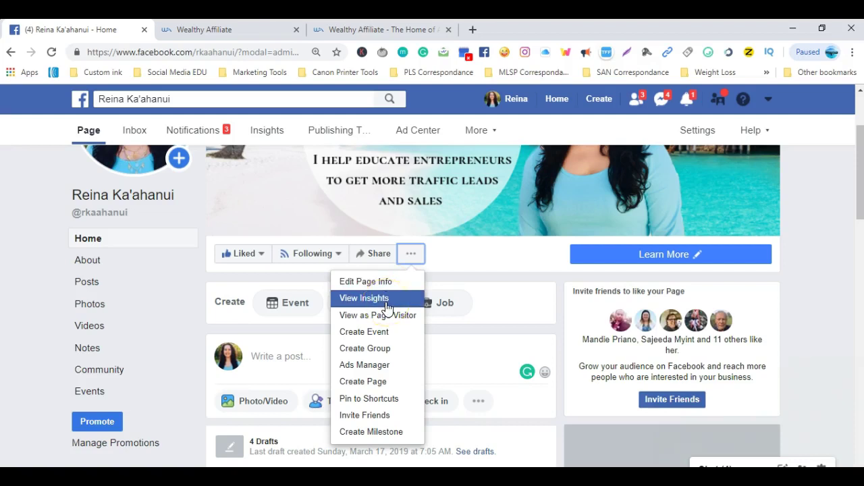
left_click(375, 367)
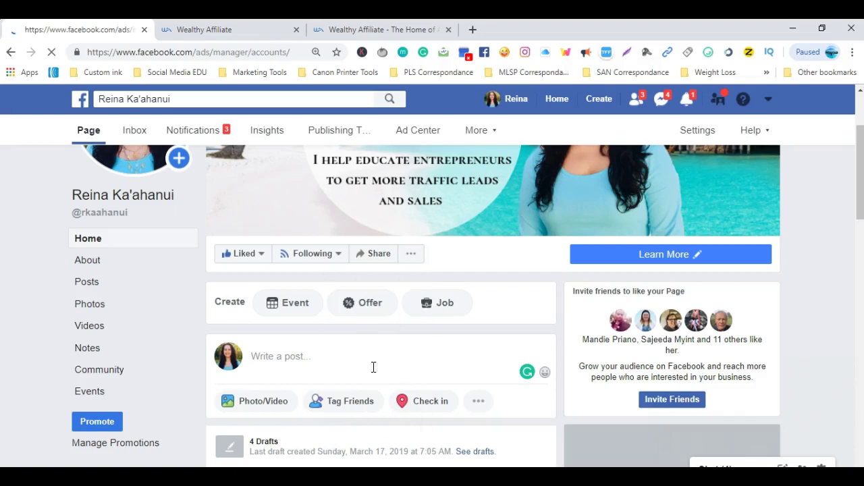
left_click(511, 362)
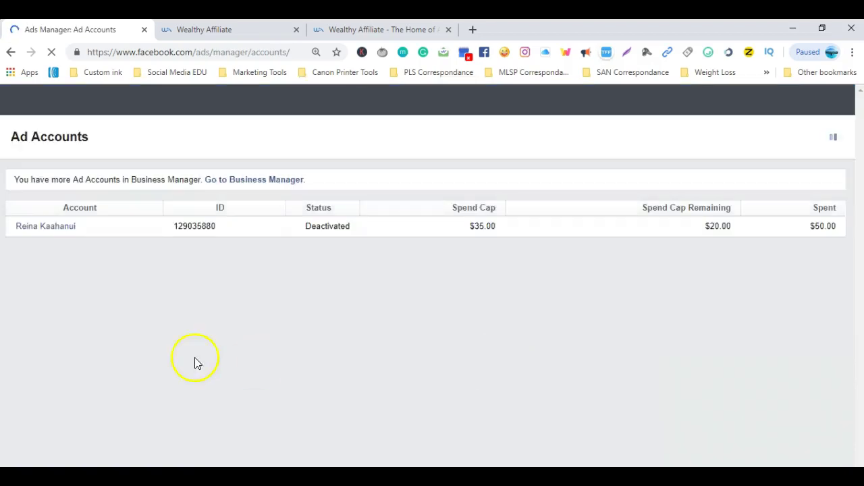
left_click(241, 181)
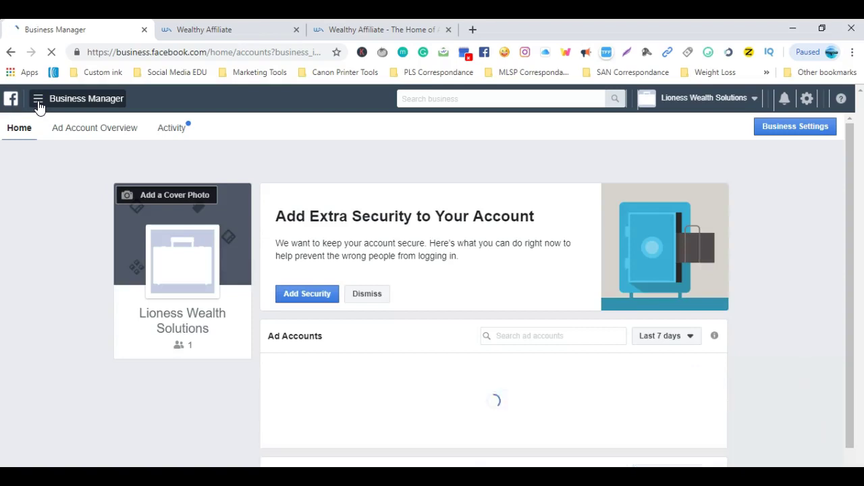
Open the Page Posts tool from Business Manager's All Tools menu.
left_click(39, 101)
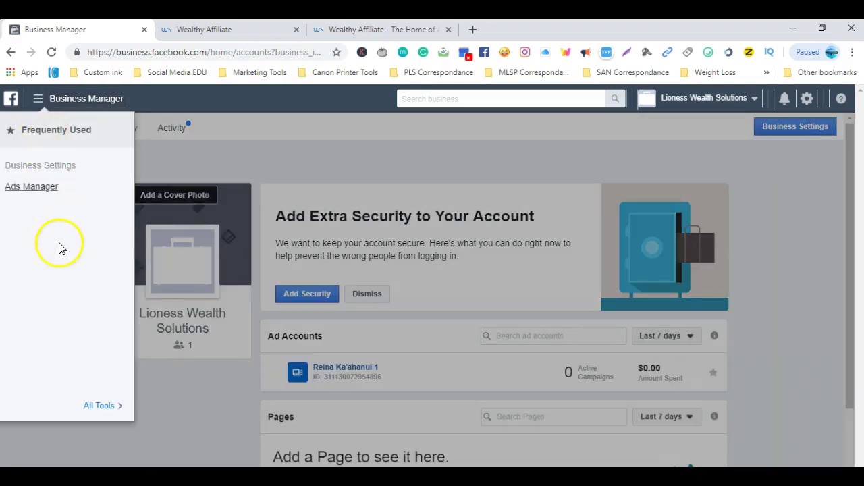
left_click(98, 408)
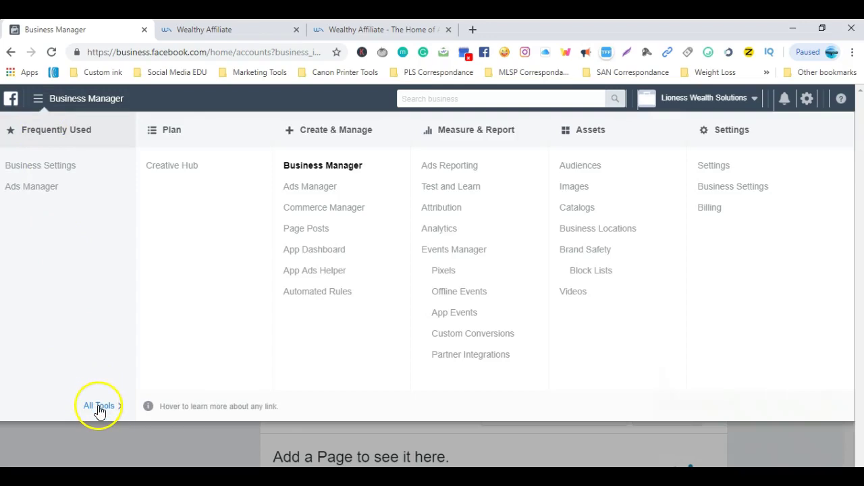
left_click(328, 231)
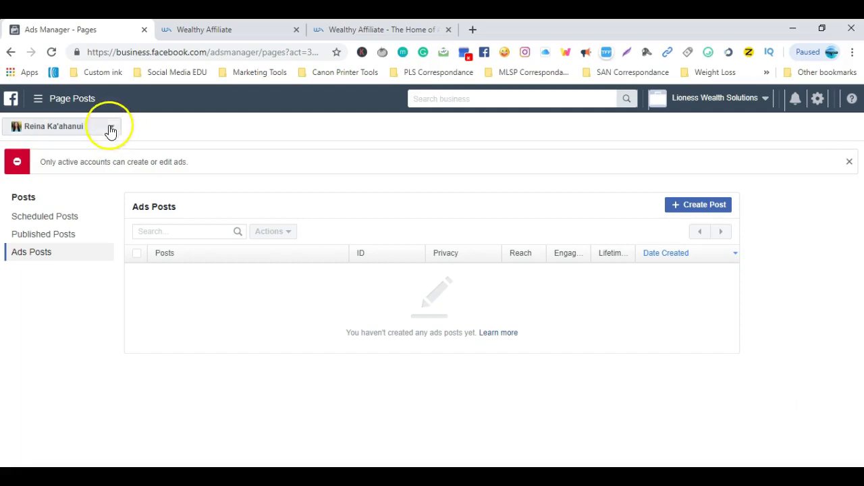
left_click(114, 128)
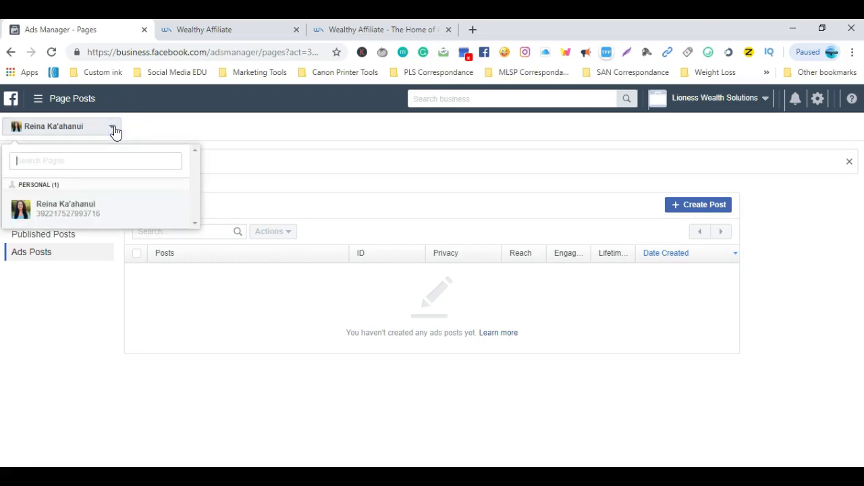
left_click(95, 213)
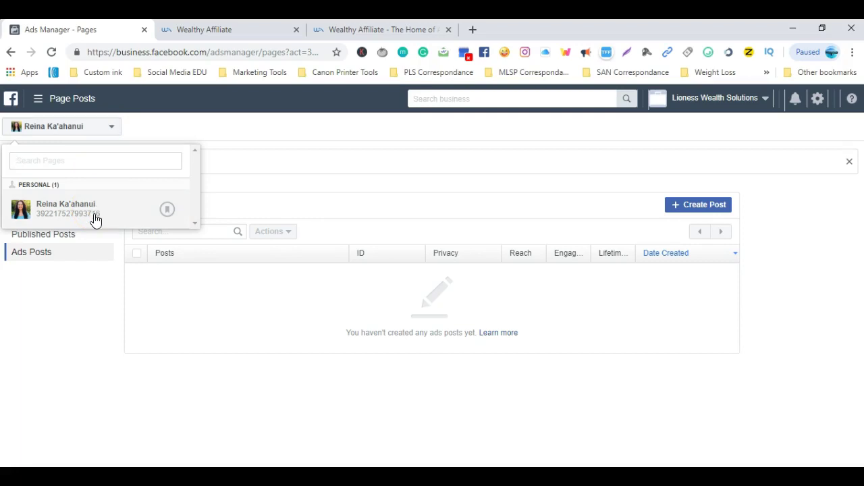
left_click(87, 213)
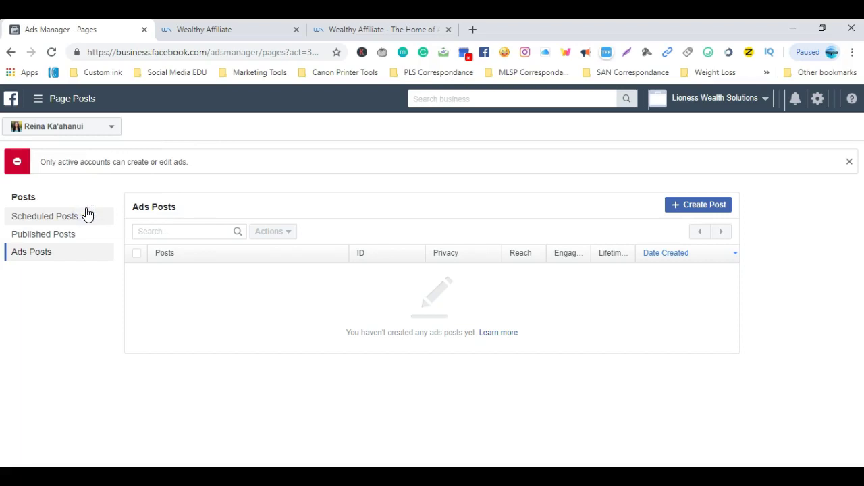
left_click(83, 252)
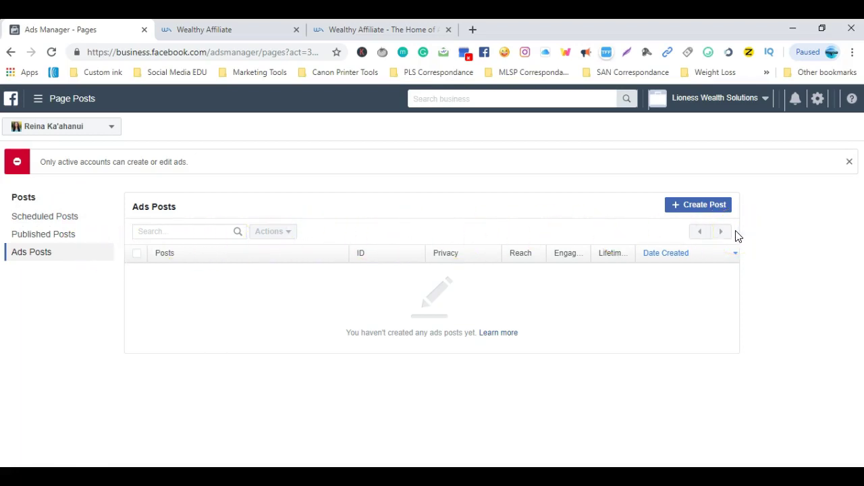
Start a new unpublished Page post and check the link URL and post text fields.
left_click(693, 208)
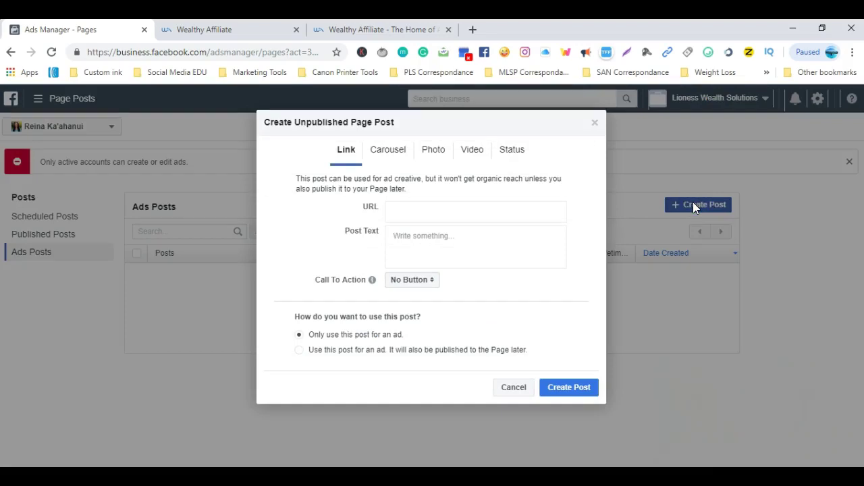
left_click(395, 212)
left_click(407, 237)
Review the Carousel, Photo, Video and Status post types, then return to Link.
left_click(397, 158)
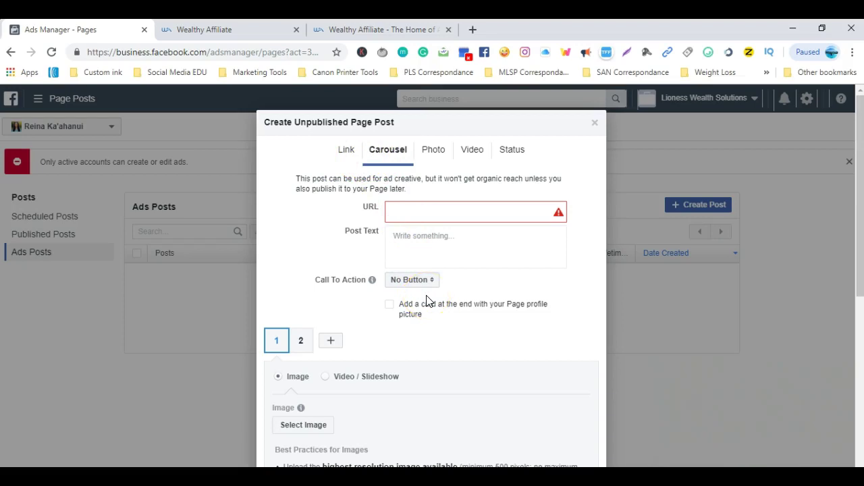
left_click(424, 154)
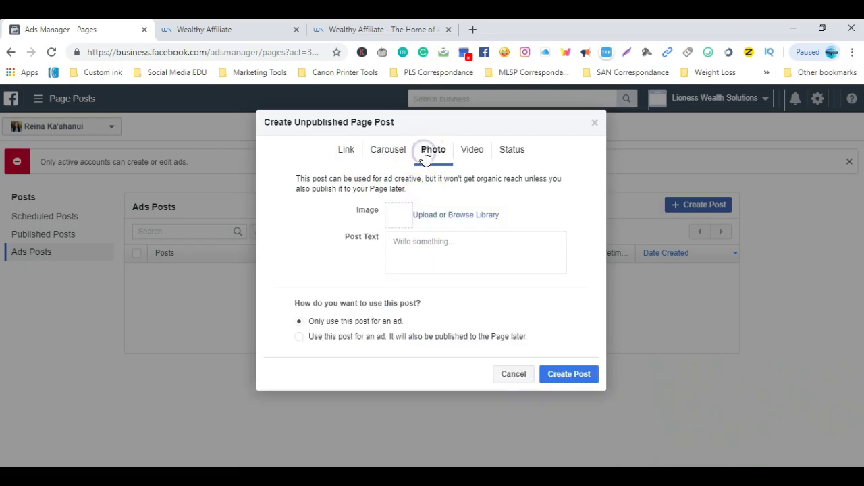
left_click(476, 157)
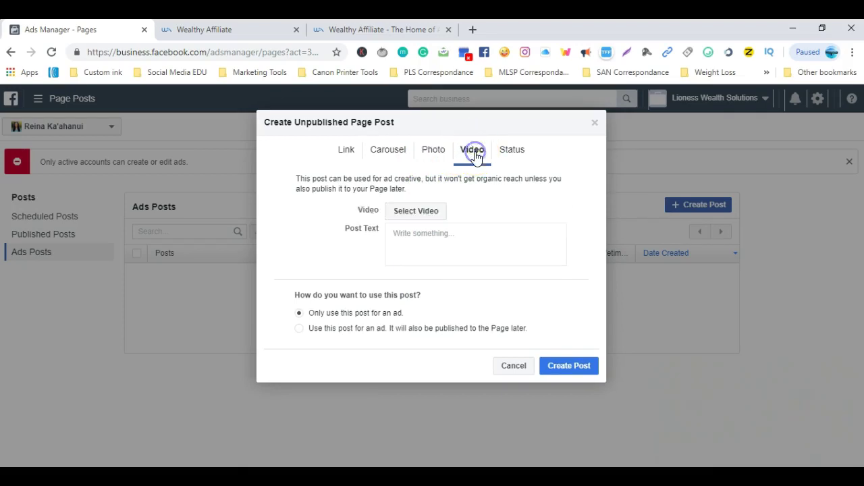
left_click(508, 154)
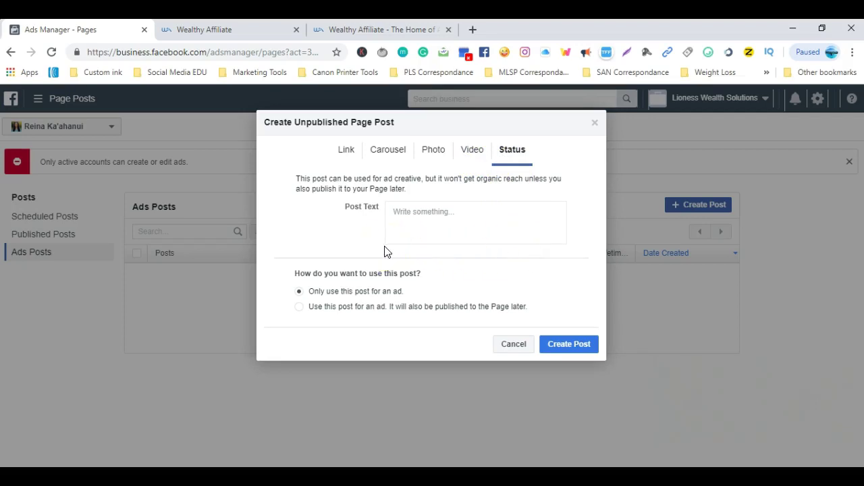
left_click(347, 150)
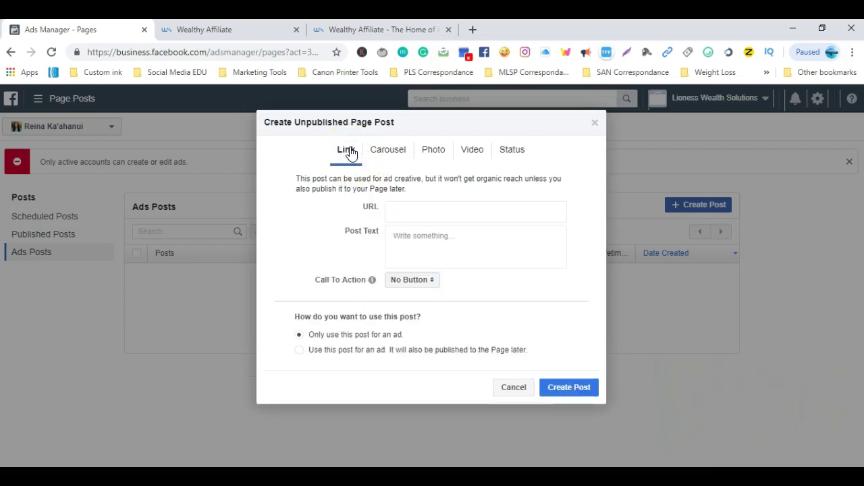
left_click(395, 151)
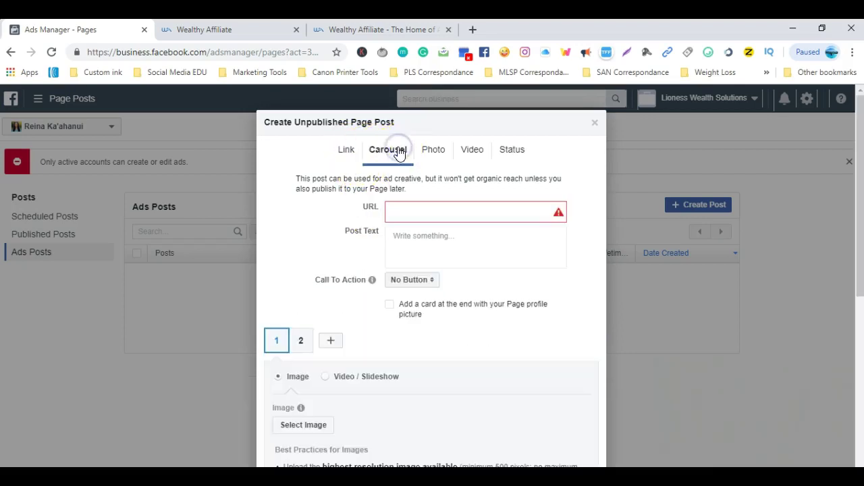
left_click(348, 153)
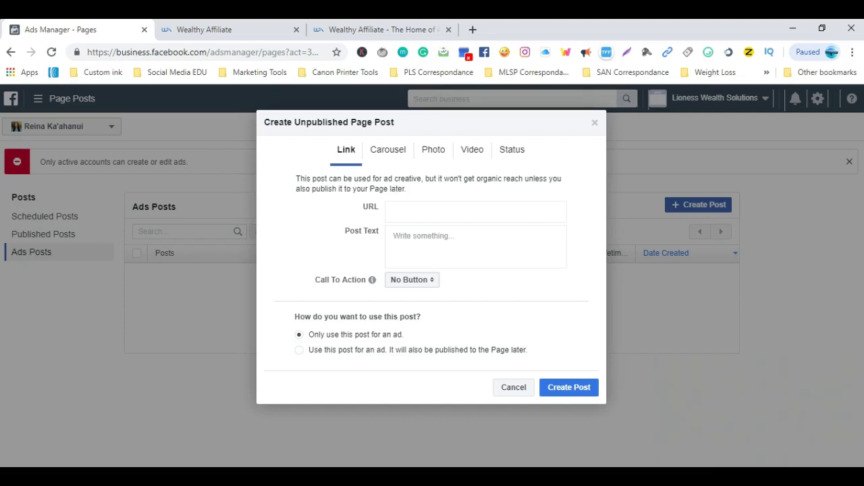
Copy the affiliate URL from the notes and paste it as the post's link.
key("alt+Tab")
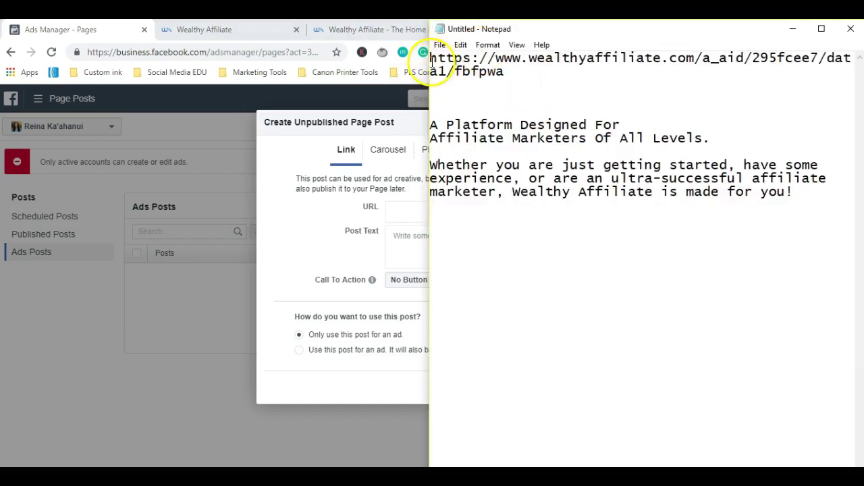
left_click_drag(432, 60, 503, 71)
right_click(488, 64)
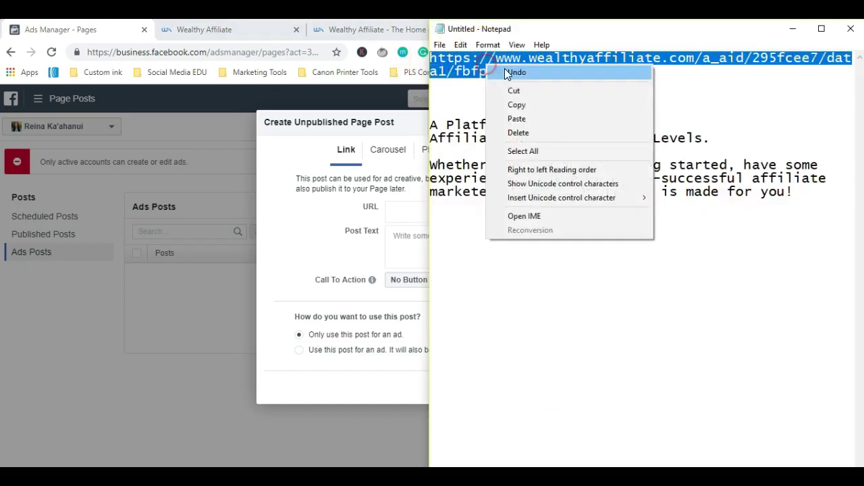
left_click(516, 104)
left_click(296, 212)
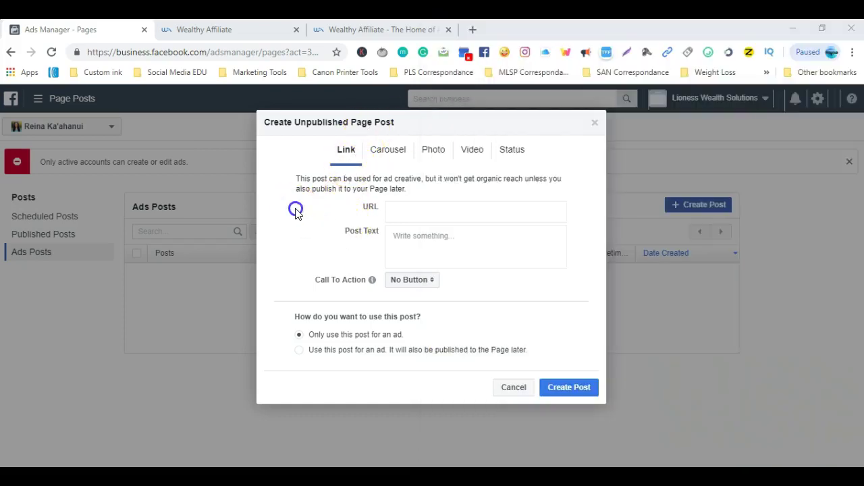
left_click(432, 209)
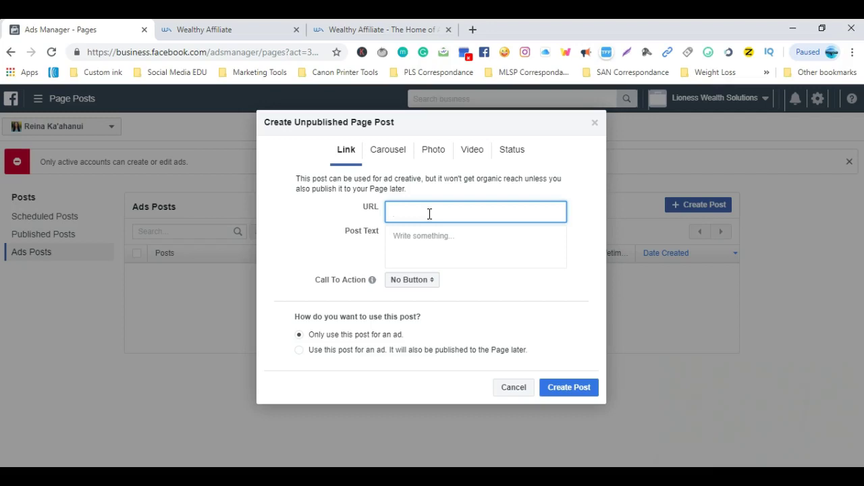
right_click(430, 213)
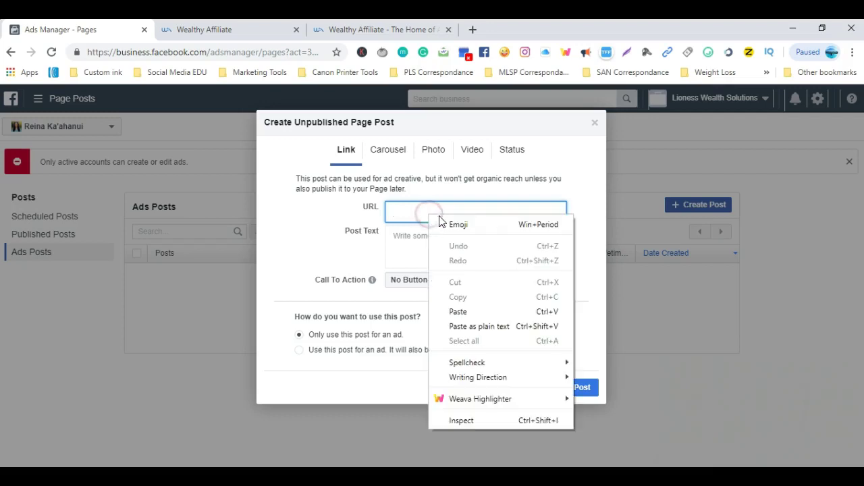
left_click(464, 315)
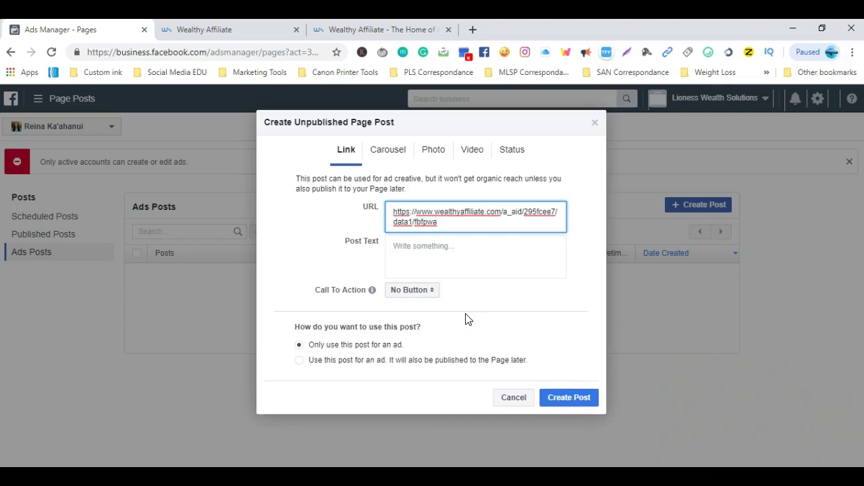
Copy the two-line headline from the notes into the post text.
left_click(448, 249)
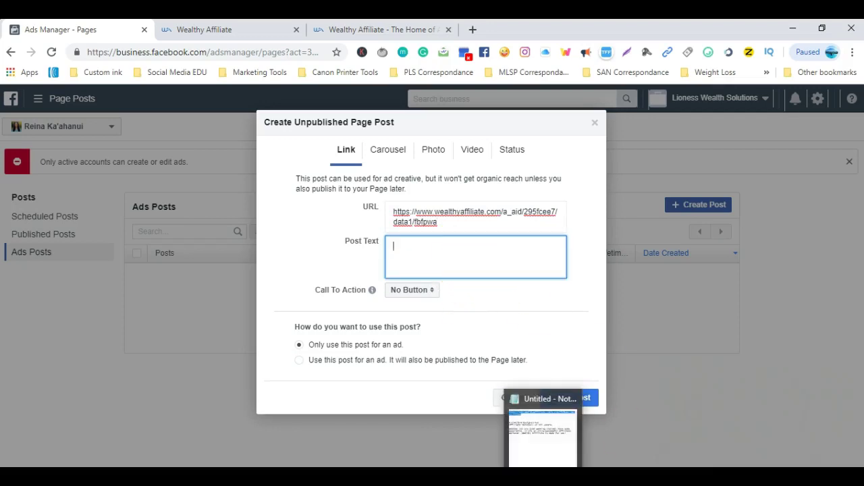
left_click(546, 459)
left_click_drag(432, 124, 709, 140)
right_click(579, 137)
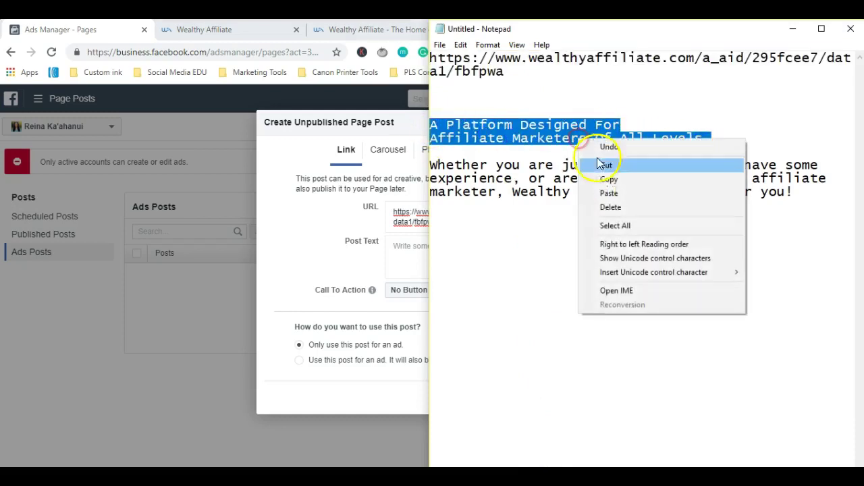
left_click(604, 177)
left_click(396, 241)
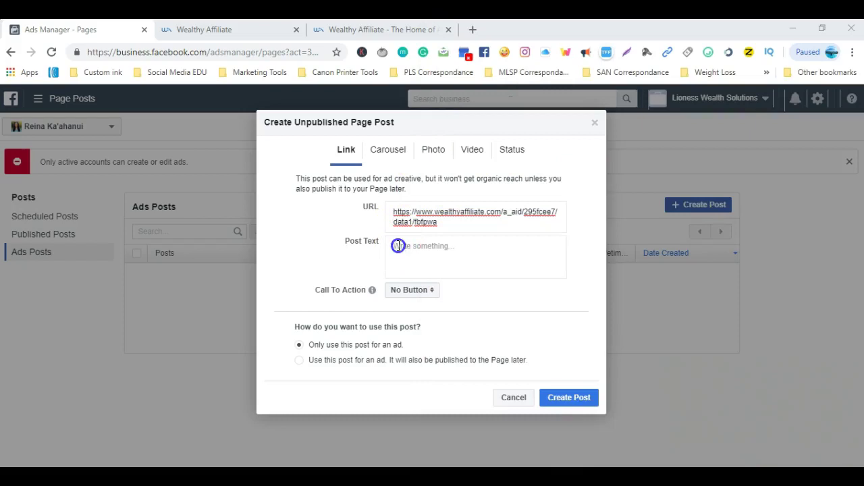
right_click(397, 246)
left_click(428, 343)
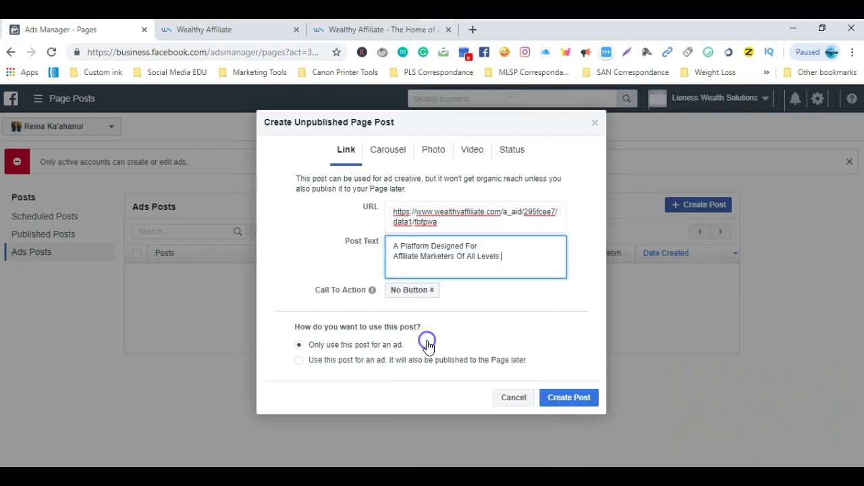
key("Return")
key("Return")
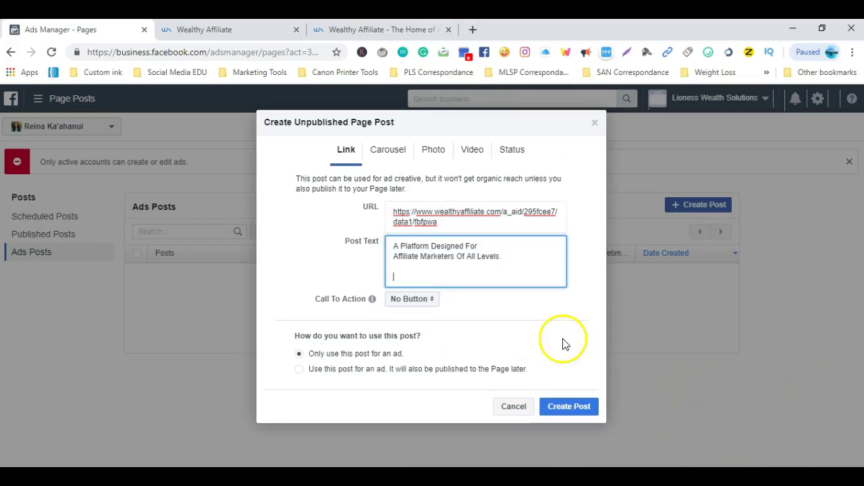
Copy the second ad-copy paragraph and paste it below the headline after a blank line.
key("alt+Tab")
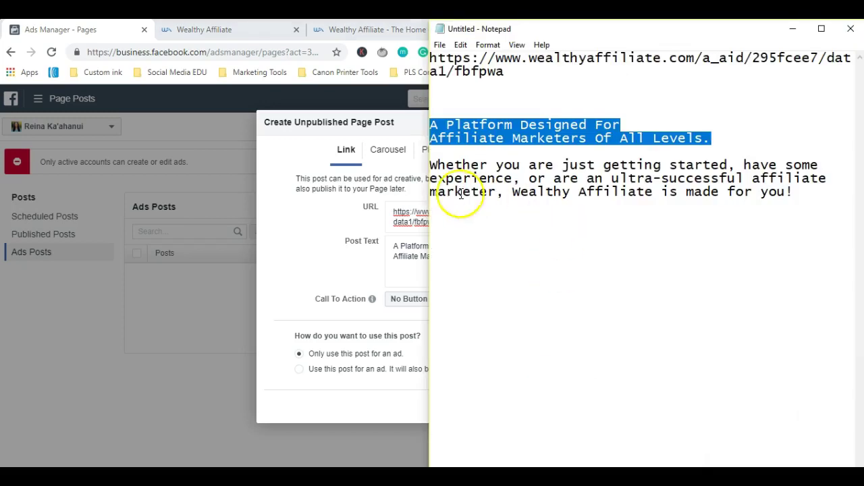
left_click_drag(429, 165, 795, 200)
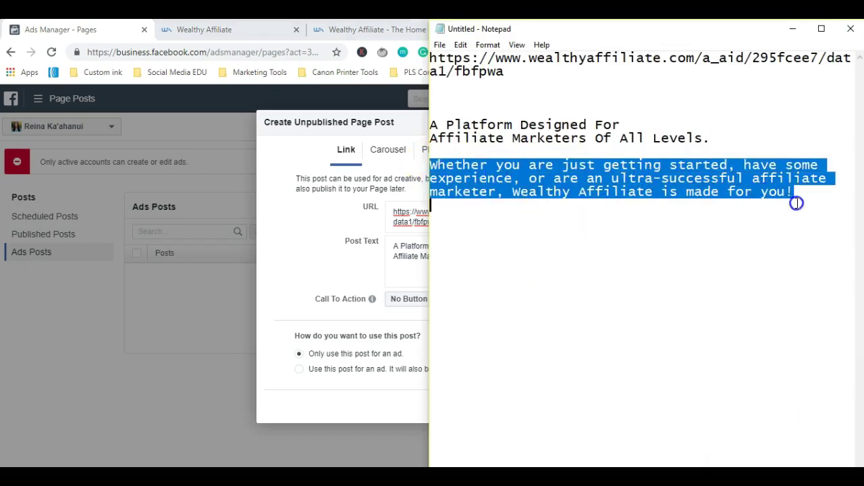
right_click(665, 185)
left_click(706, 221)
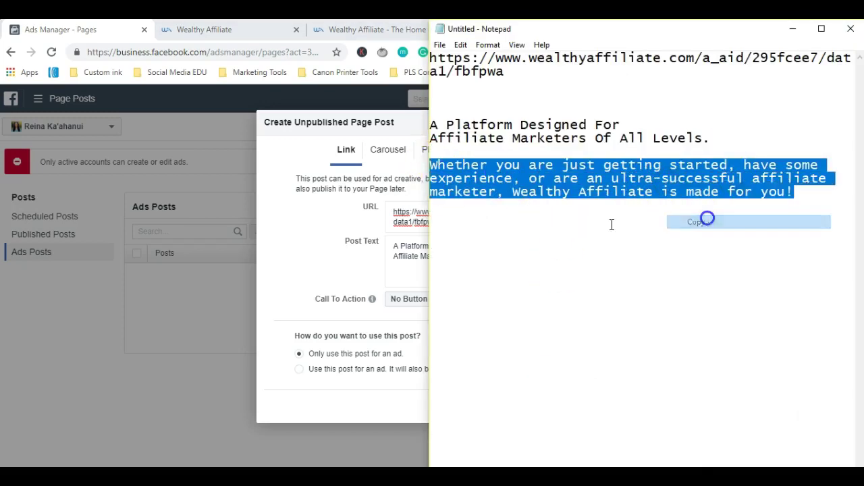
left_click(312, 236)
left_click(536, 260)
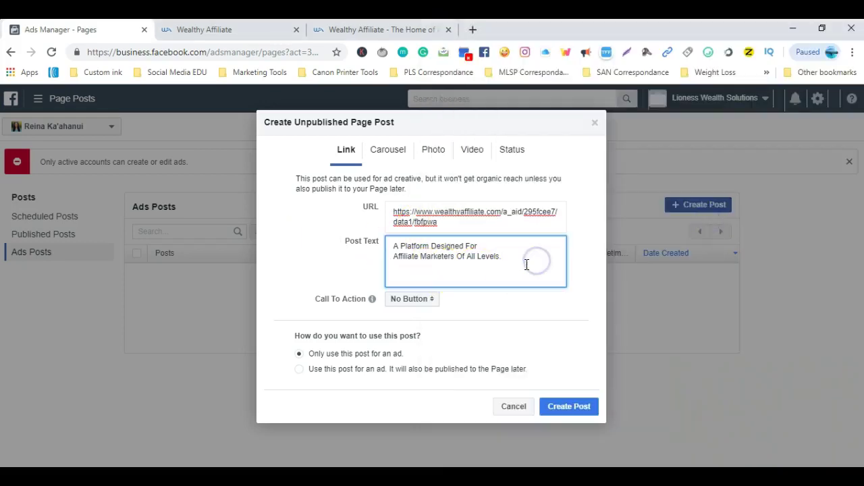
key("Return")
key("Return")
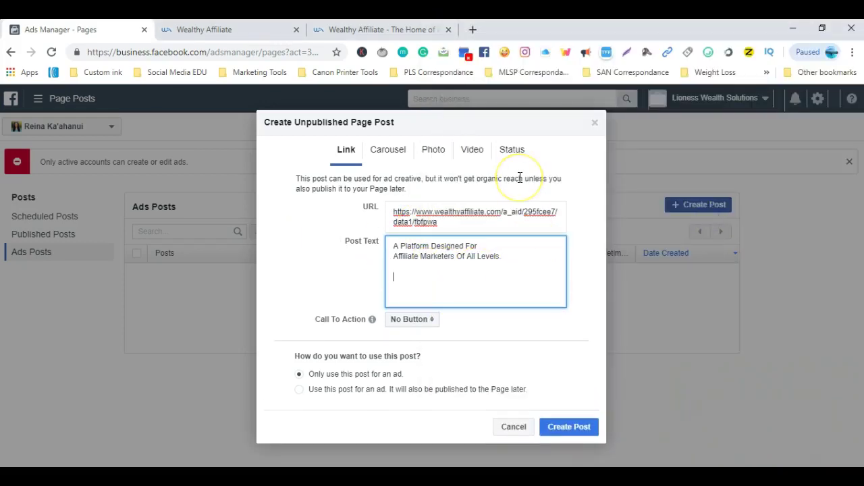
key("ctrl+v")
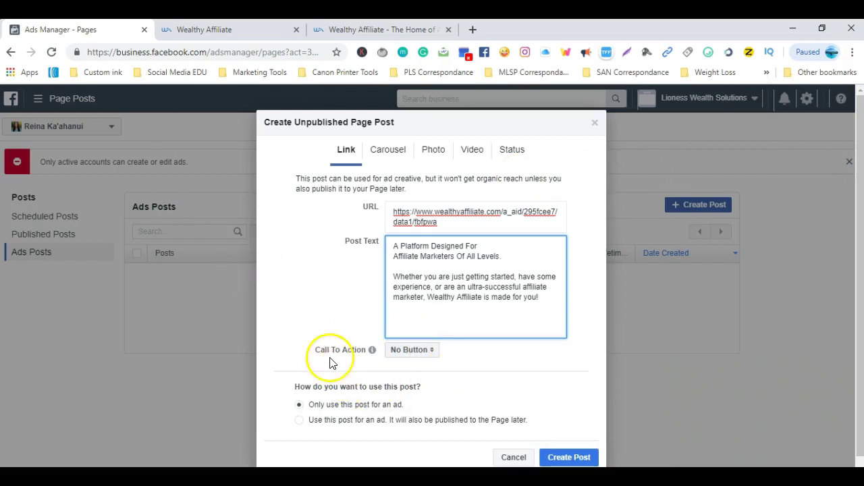
Change the Call To Action from No Button to Learn More.
left_click(432, 351)
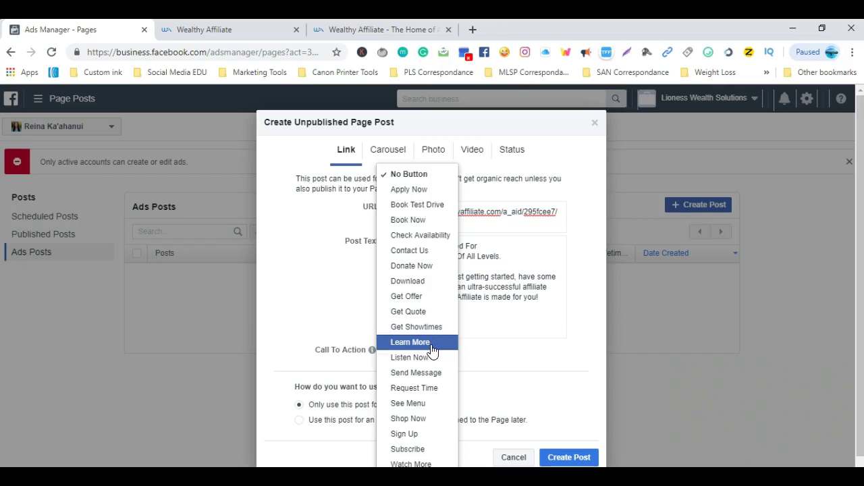
scroll(433, 352, "down", 1)
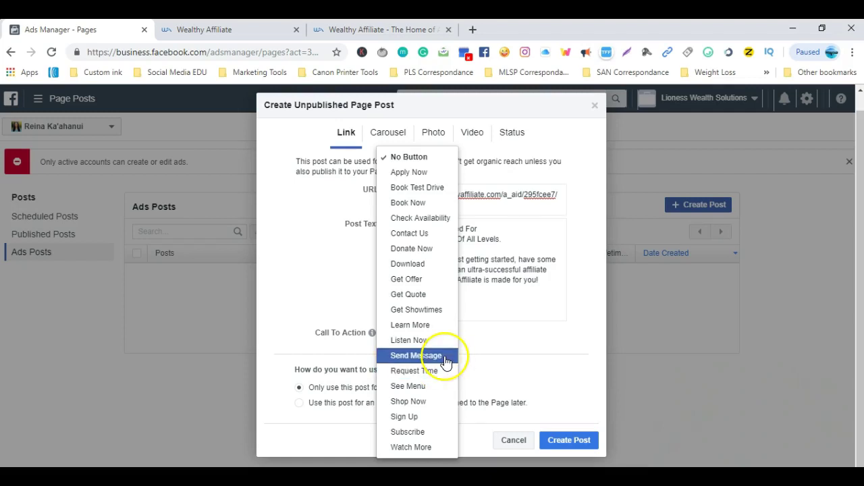
left_click(443, 331)
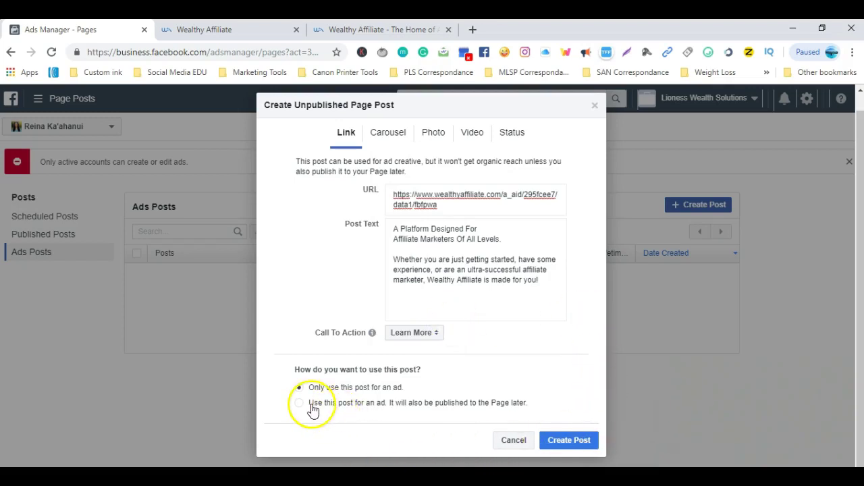
Keep 'Only use this post for an ad' selected and create the post.
left_click(376, 391)
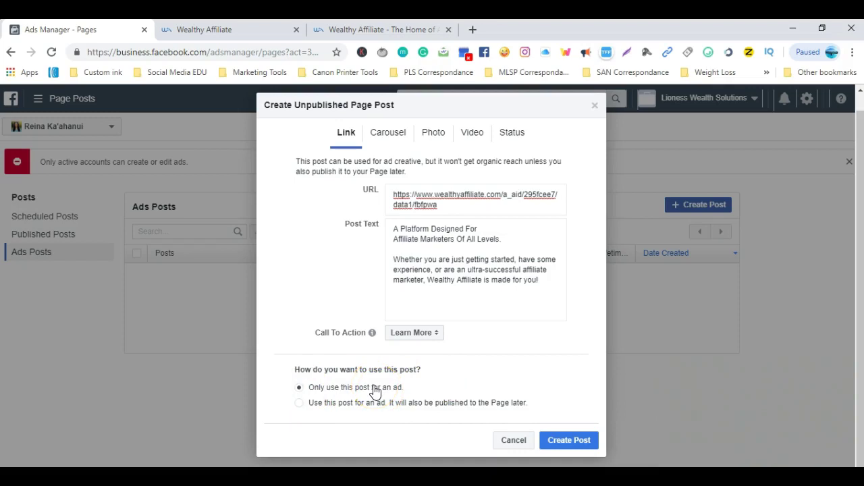
left_click(313, 393)
left_click(377, 395)
left_click(377, 397)
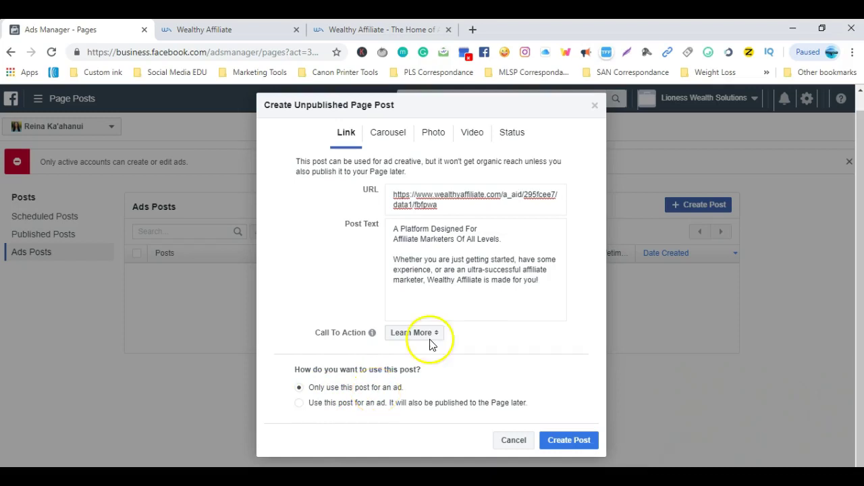
left_click(582, 441)
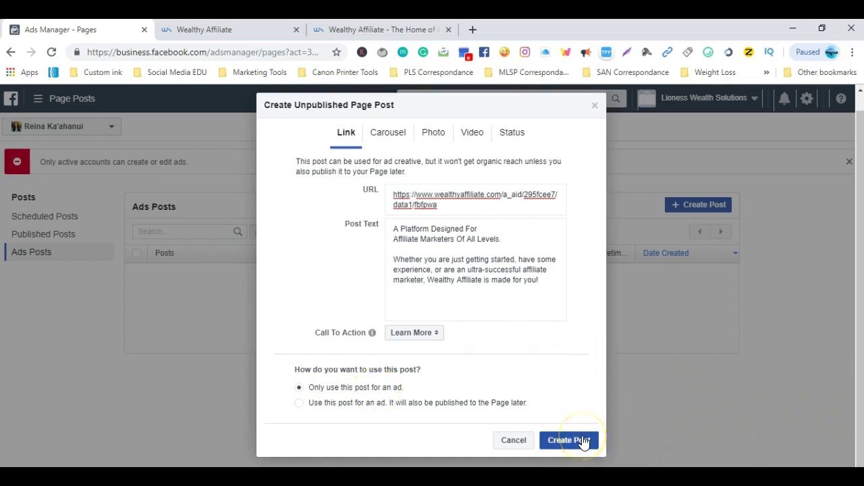
left_click(583, 441)
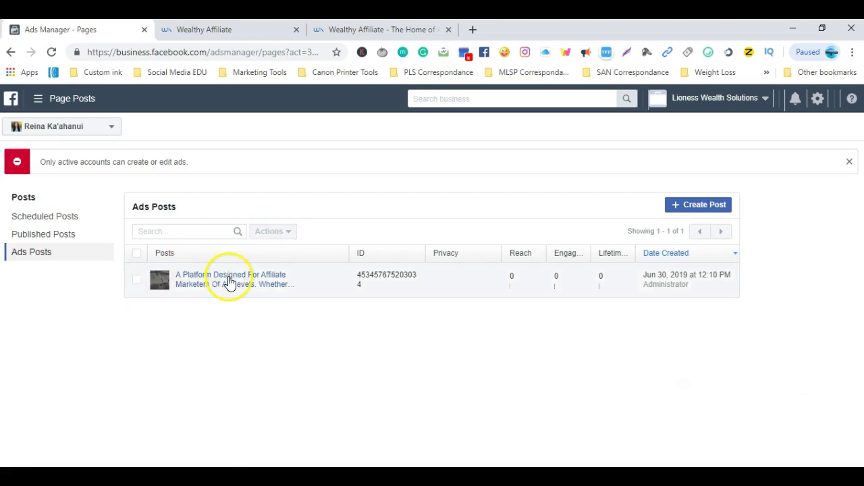
Select the new ad post and publish it to the Page through Actions > Publish.
left_click(137, 281)
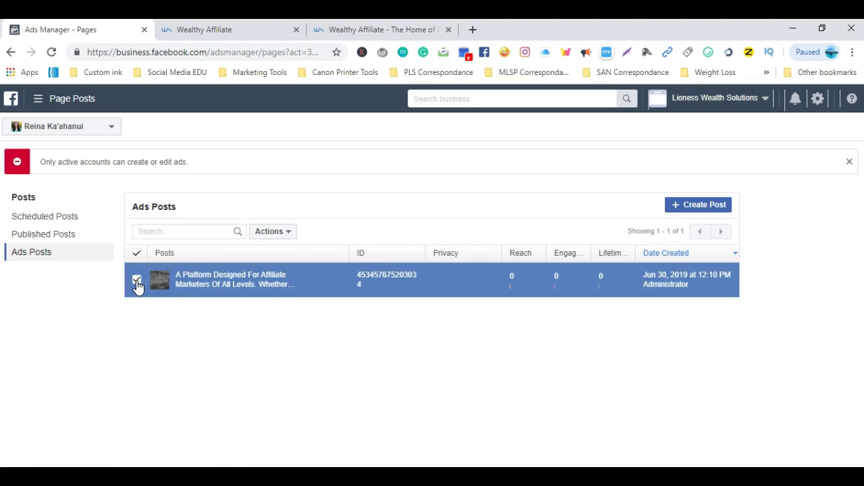
left_click(280, 280)
left_click(286, 233)
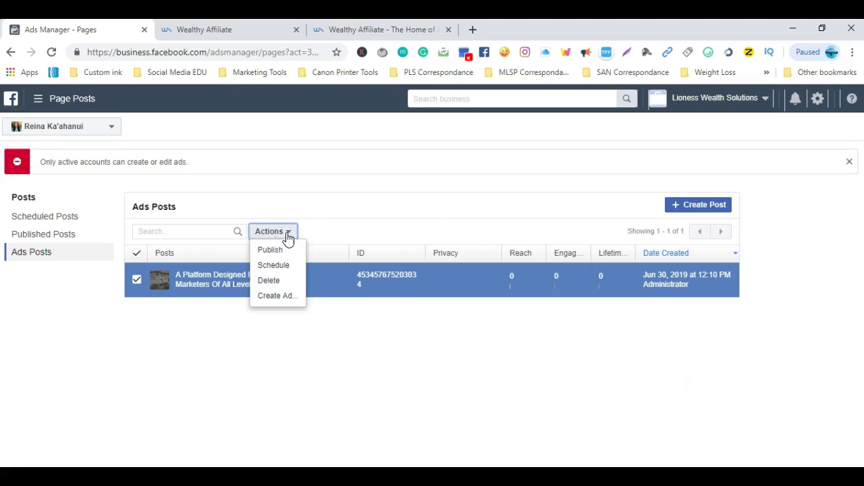
left_click(290, 251)
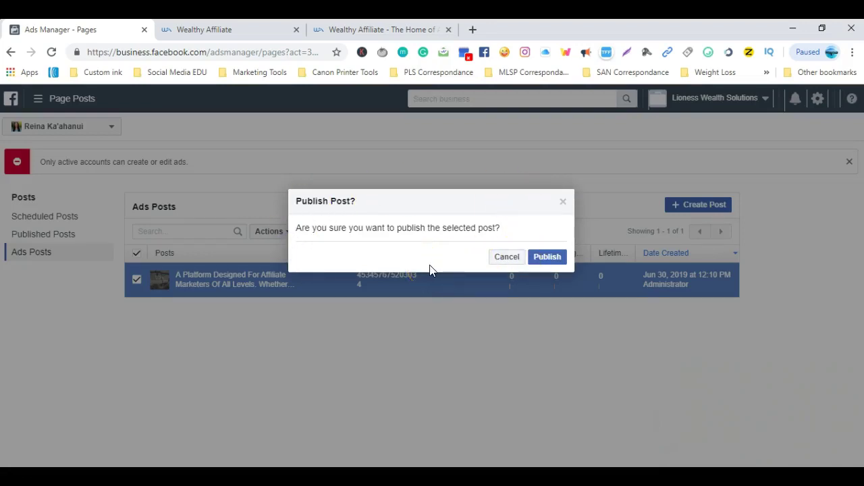
left_click(530, 257)
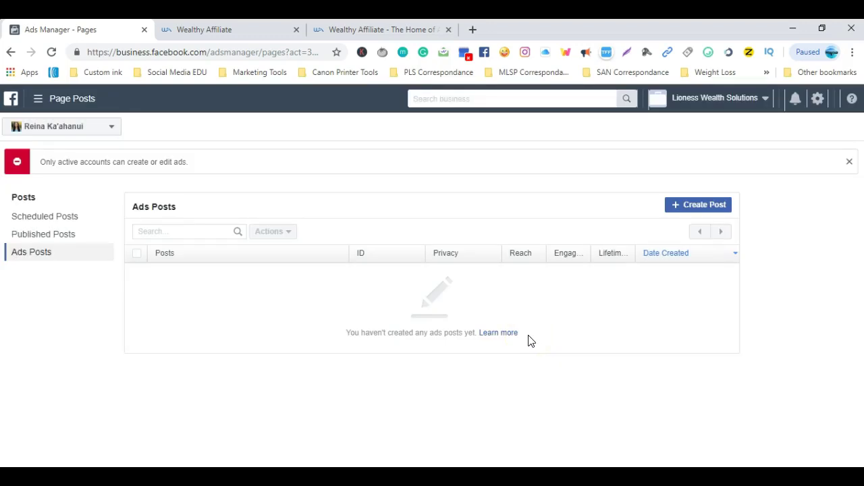
Open the business Page and scroll to the new Wealthy Affiliate post with Learn More.
left_click(547, 413)
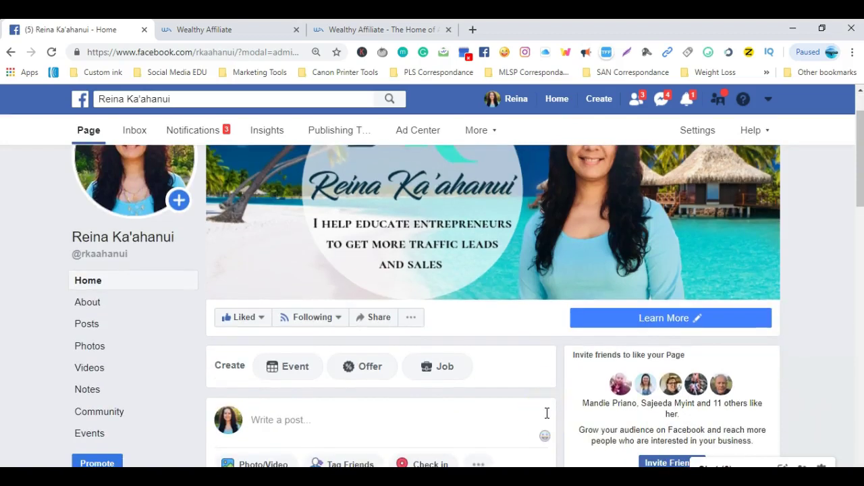
scroll(547, 413, "up", 1)
scroll(547, 415, "down", 1)
scroll(546, 410, "down", 3)
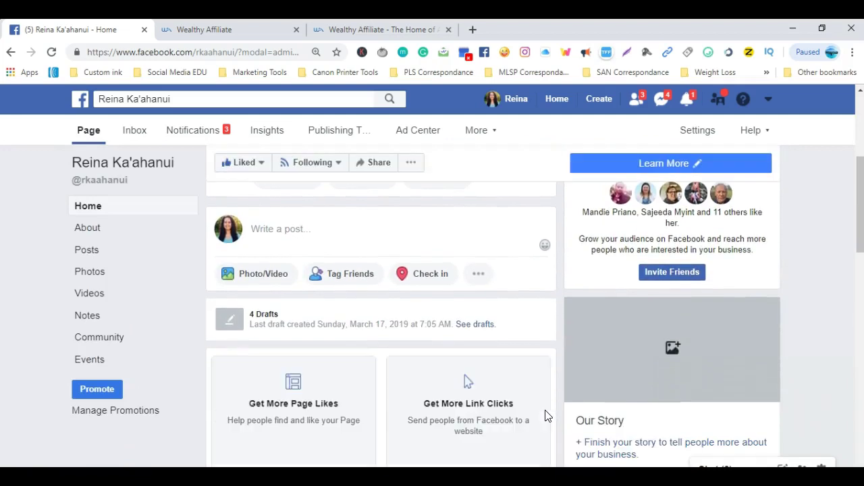
scroll(547, 417, "down", 1)
scroll(547, 417, "down", 4)
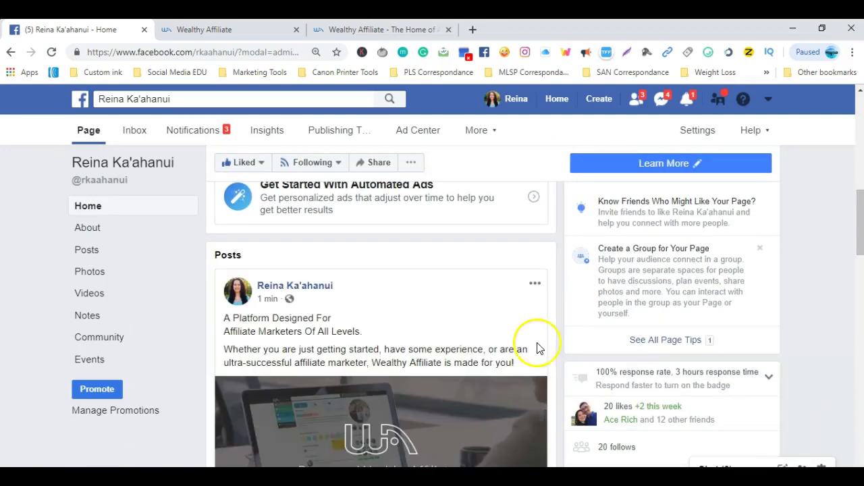
scroll(537, 353, "down", 2)
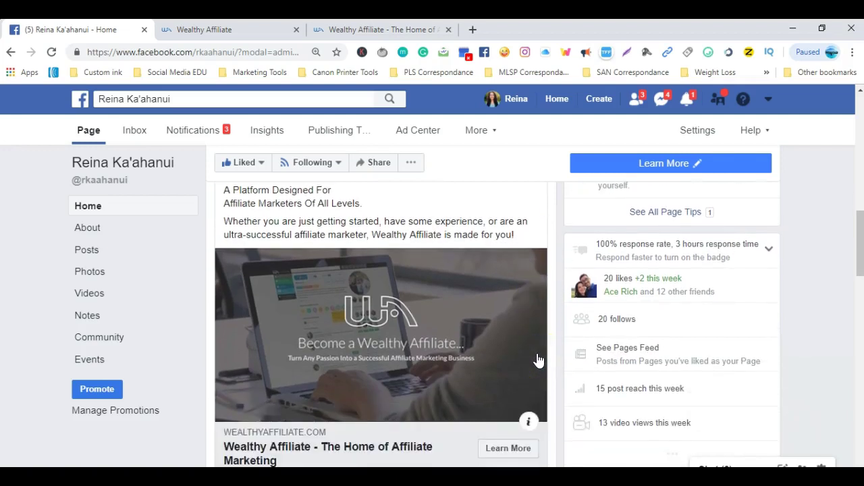
scroll(537, 360, "down", 3)
scroll(537, 360, "up", 3)
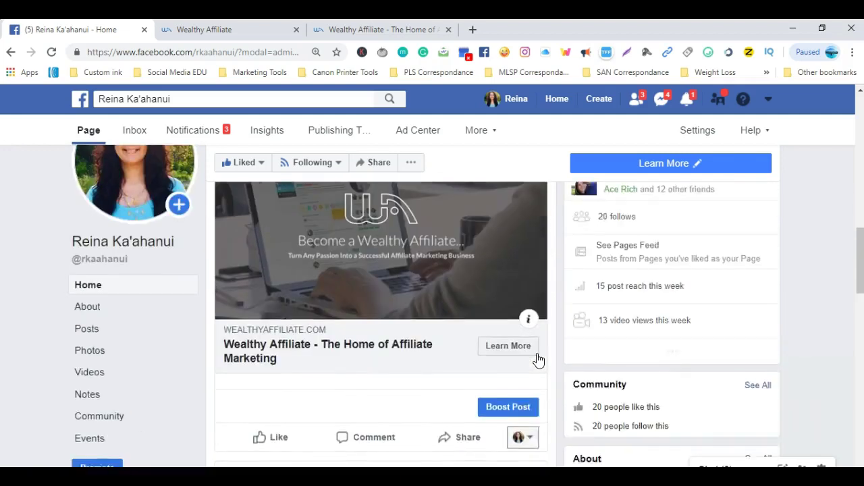
scroll(538, 360, "up", 1)
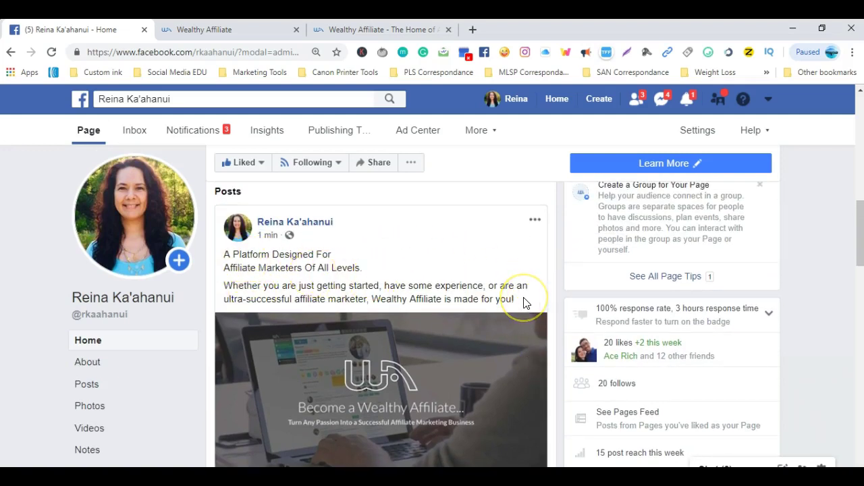
scroll(524, 298, "down", 2)
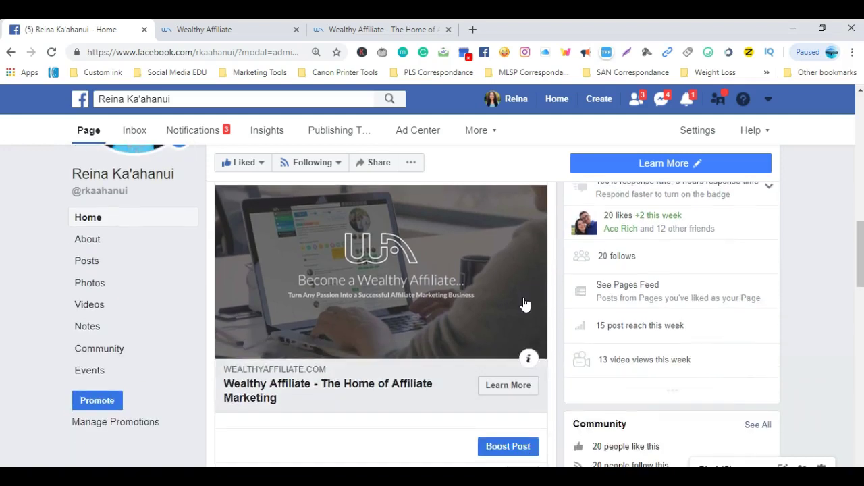
scroll(526, 305, "down", 1)
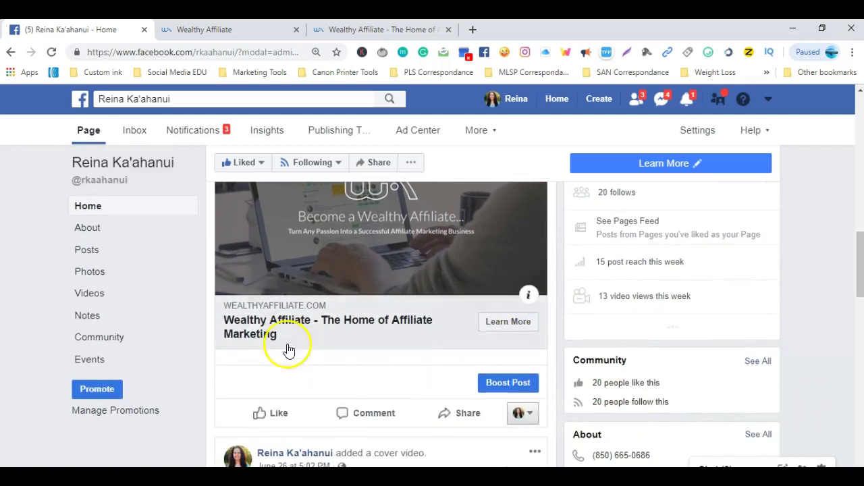
Open the post's link and scroll through the Wealthy Affiliate landing page.
left_click(262, 318)
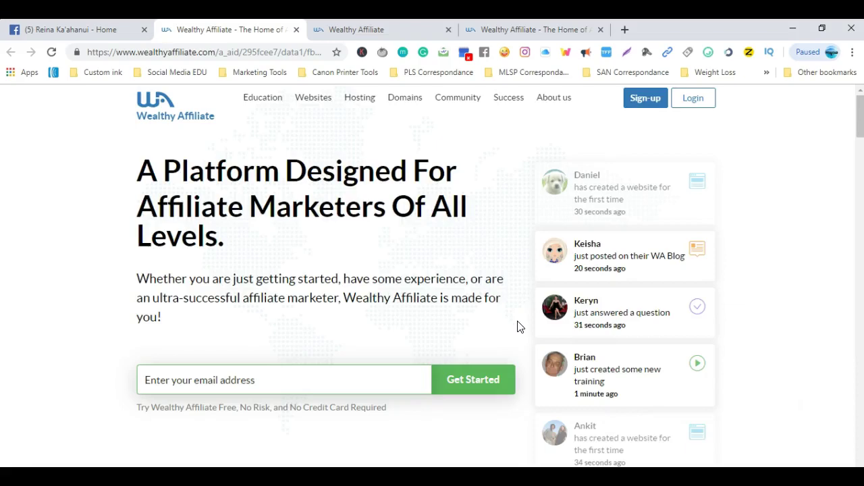
scroll(333, 376, "down", 15)
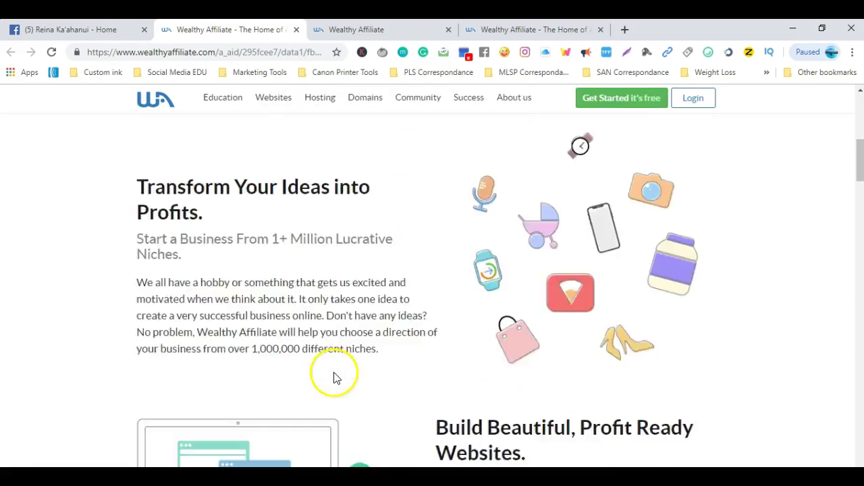
scroll(335, 376, "down", 6)
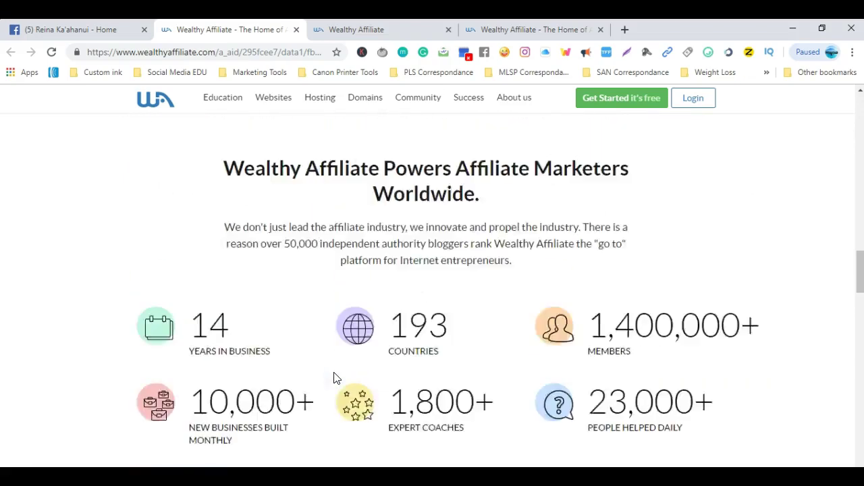
scroll(334, 376, "up", 8)
scroll(341, 376, "up", 12)
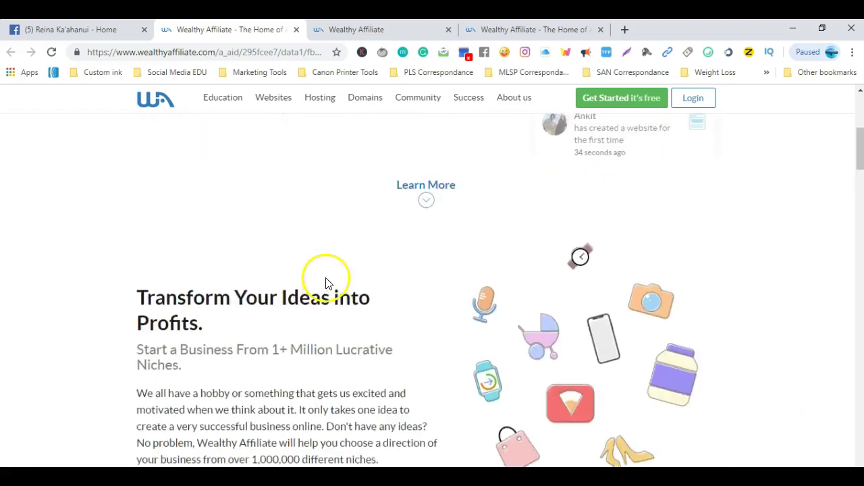
left_click(94, 34)
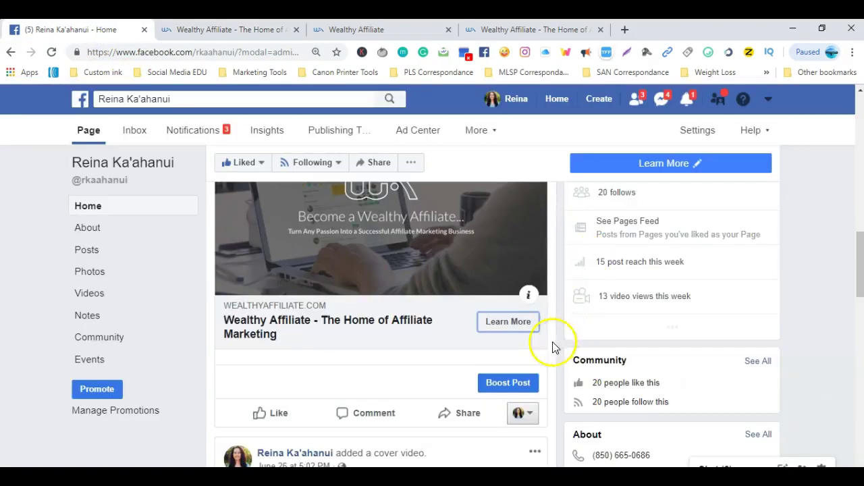
scroll(453, 363, "down", 2)
scroll(454, 364, "up", 6)
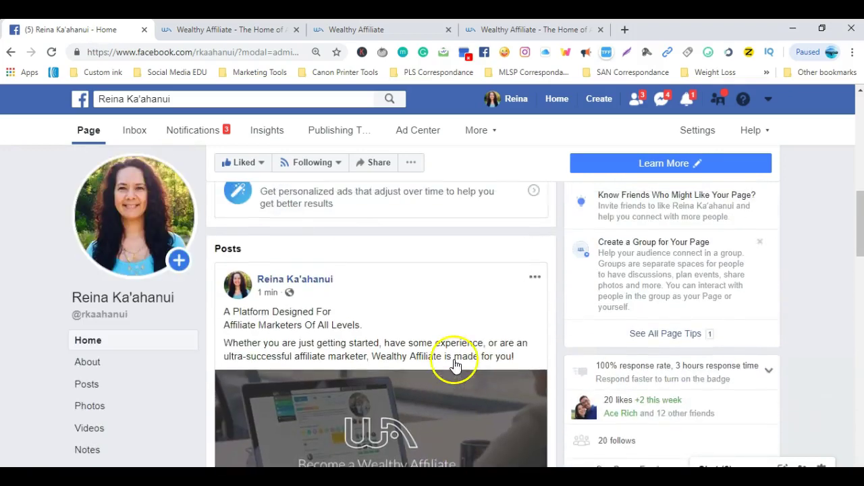